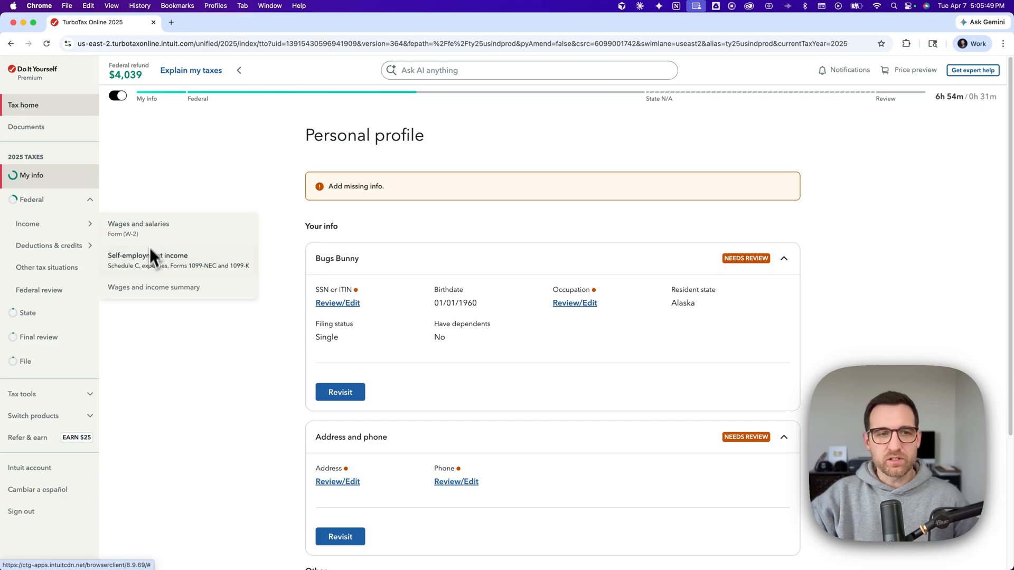
# Open the self-employment income and expenses section from the federal Income menu.
pyautogui.click(150, 289)
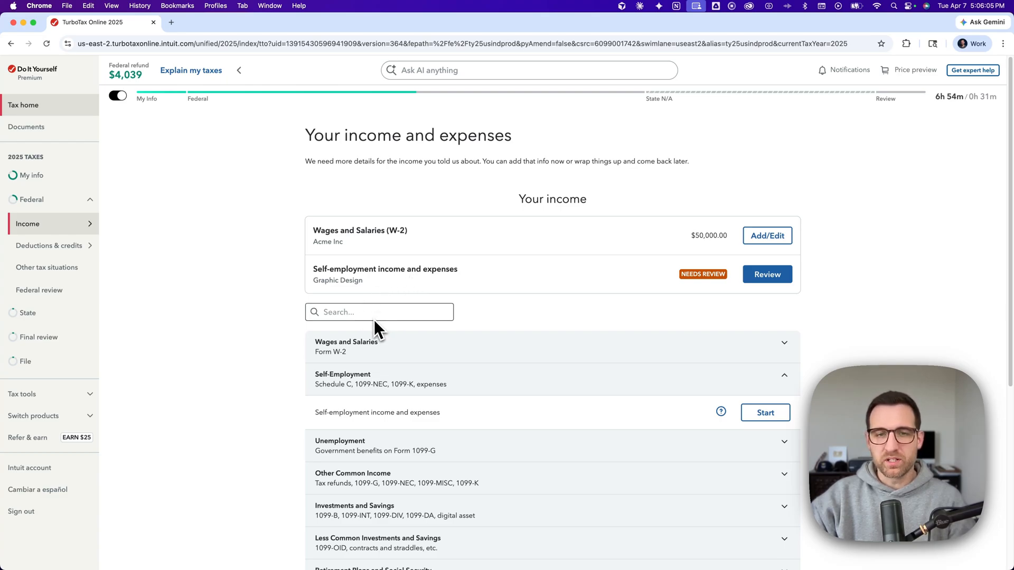
pyautogui.scroll(-4, 374, 320)
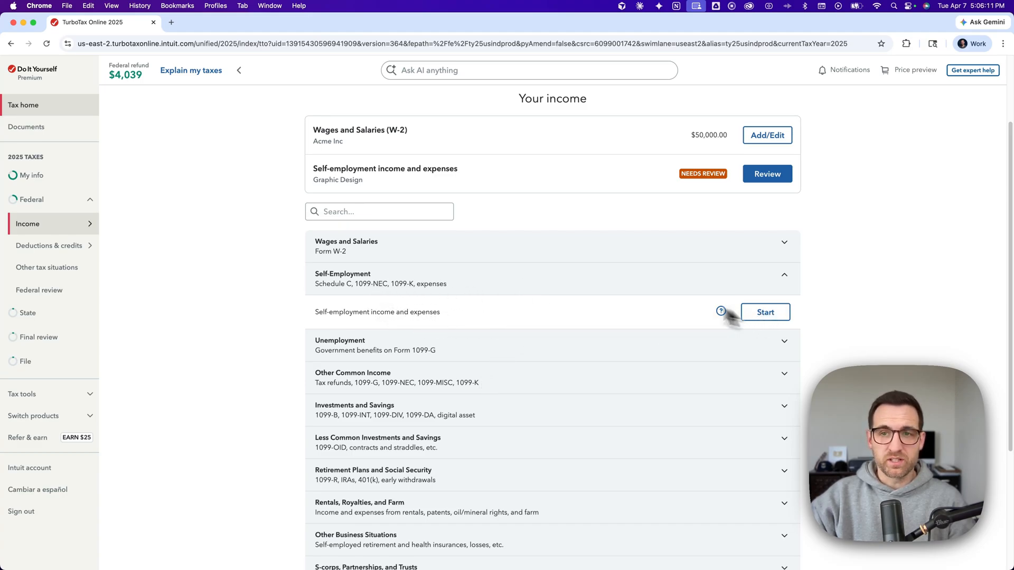
pyautogui.scroll(2, 538, 267)
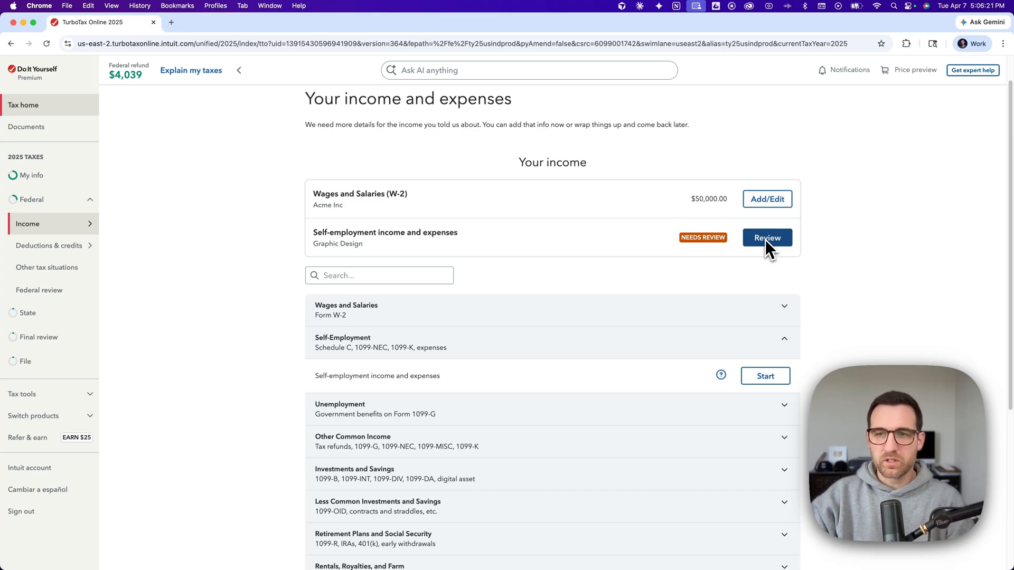
# Review the Graphic design line of work and accept its business details as they are.
pyautogui.click(766, 239)
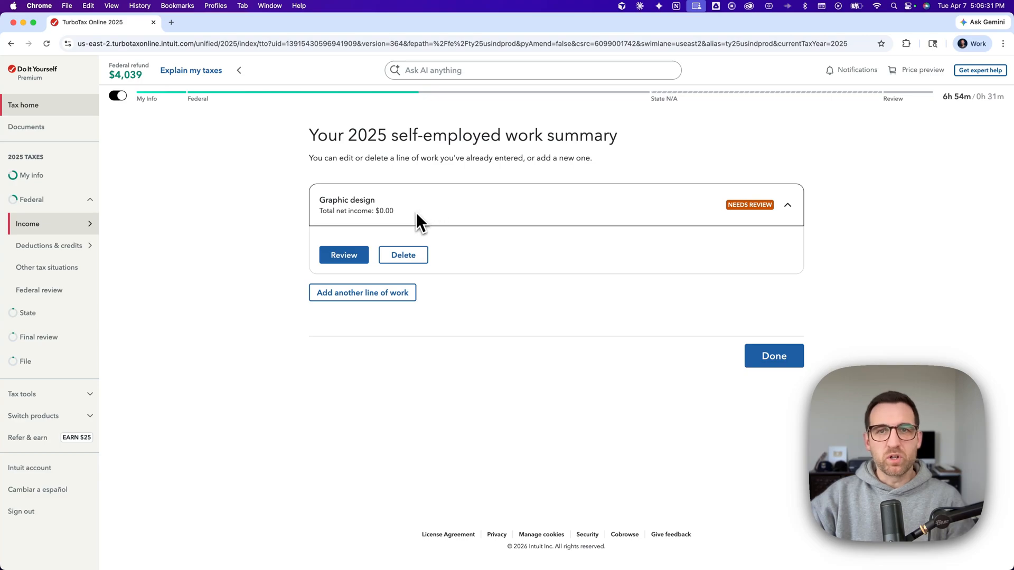
pyautogui.click(346, 255)
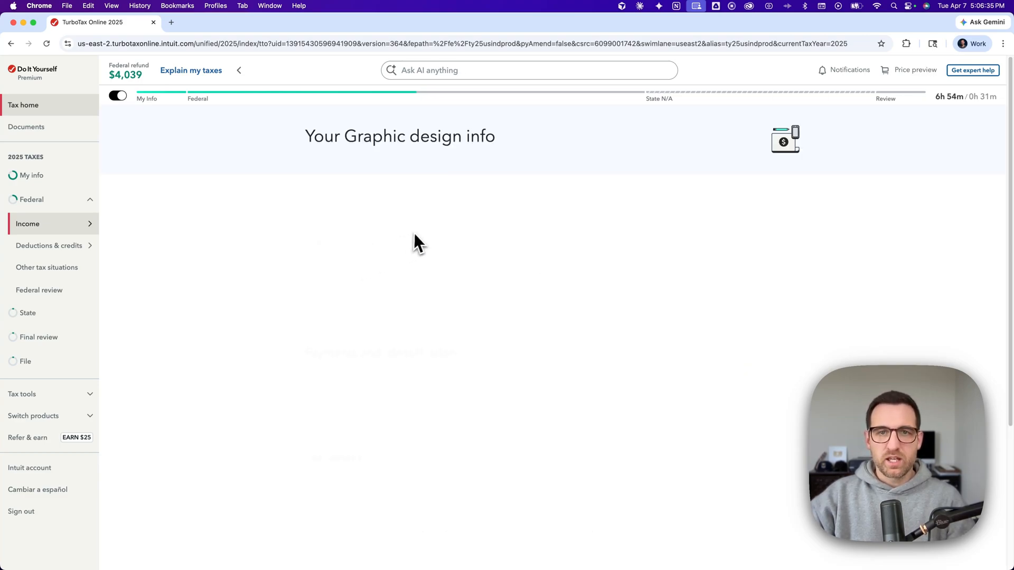
pyautogui.scroll(-5, 422, 238)
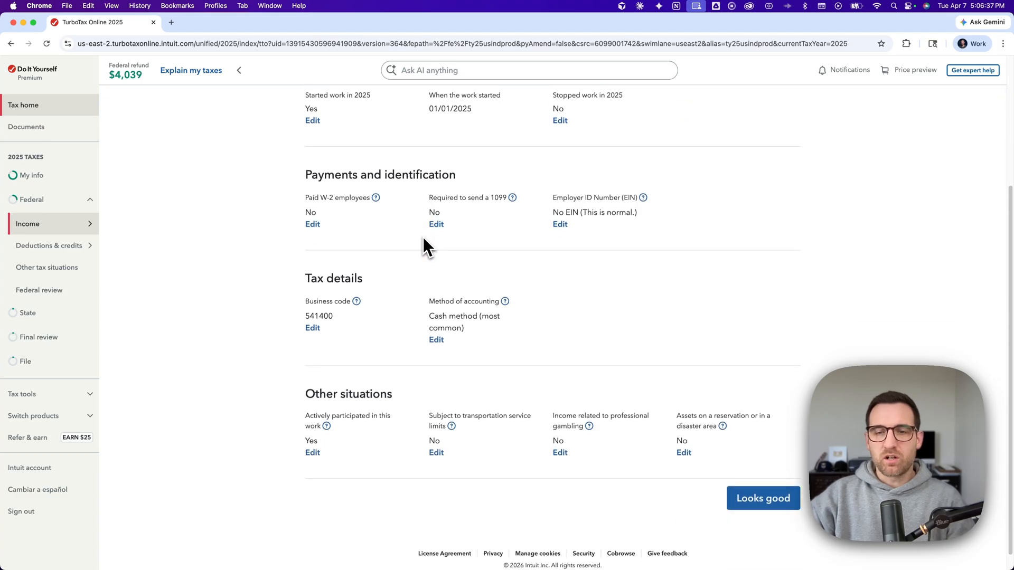
pyautogui.click(775, 476)
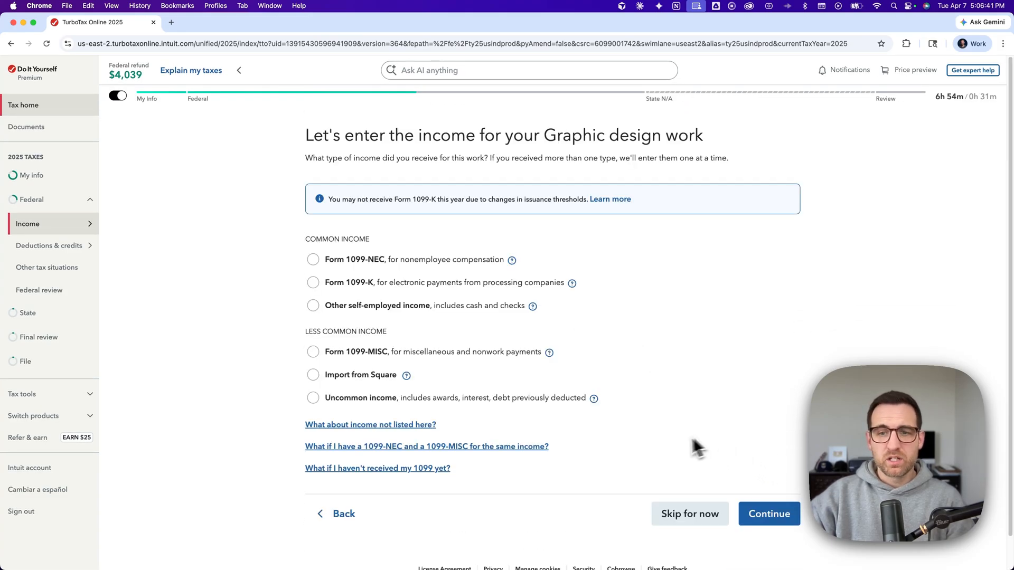
# Skip entering income for the work and choose to enter expenses manually.
pyautogui.click(671, 512)
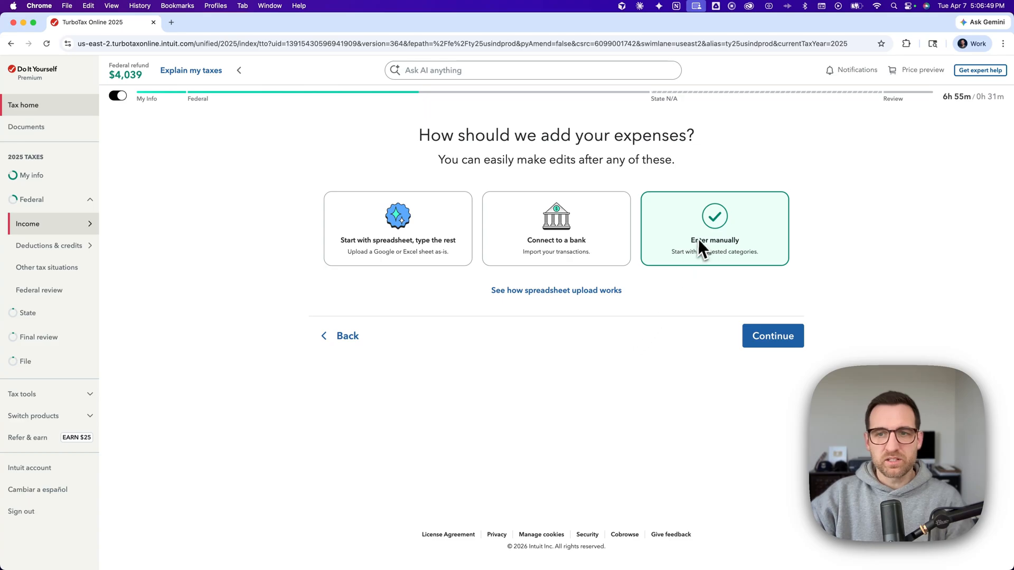
pyautogui.click(769, 342)
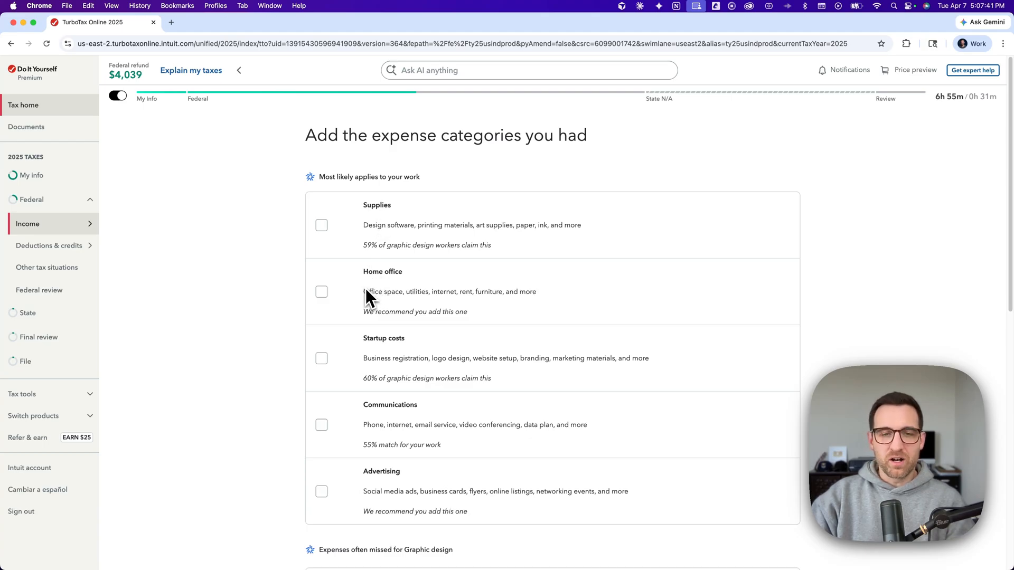
# Select Home office as an expense category and continue.
pyautogui.click(324, 294)
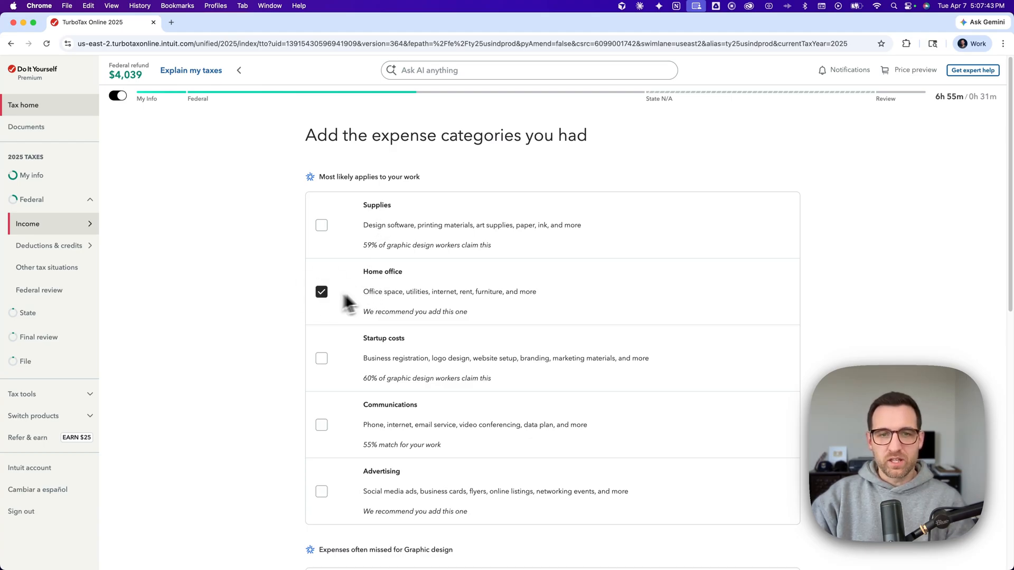
pyautogui.scroll(-1, 456, 289)
pyautogui.scroll(-9, 456, 288)
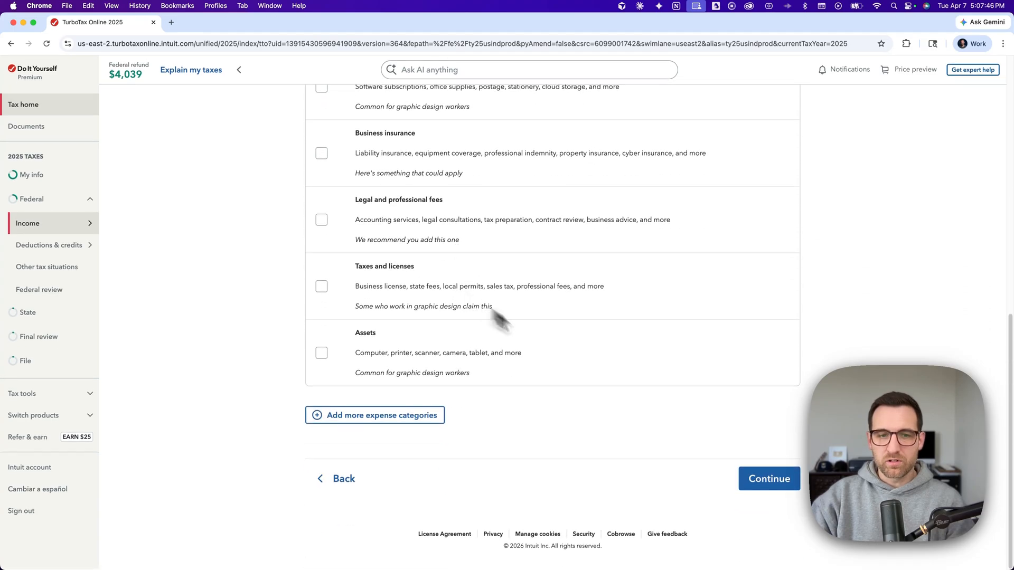
pyautogui.click(779, 481)
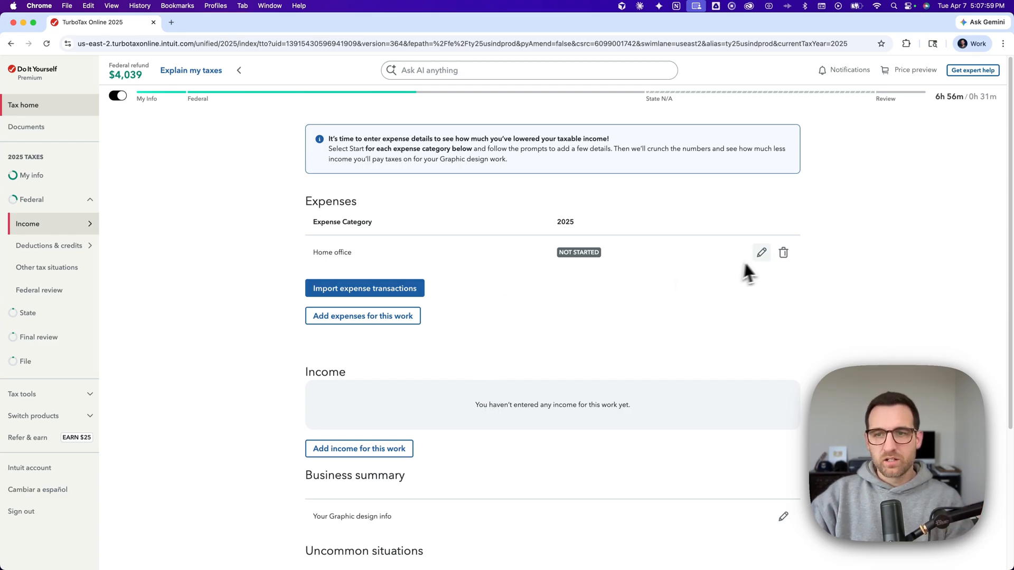
# Start the Home office expense, answering that you have a home office and used only one all year.
pyautogui.click(761, 253)
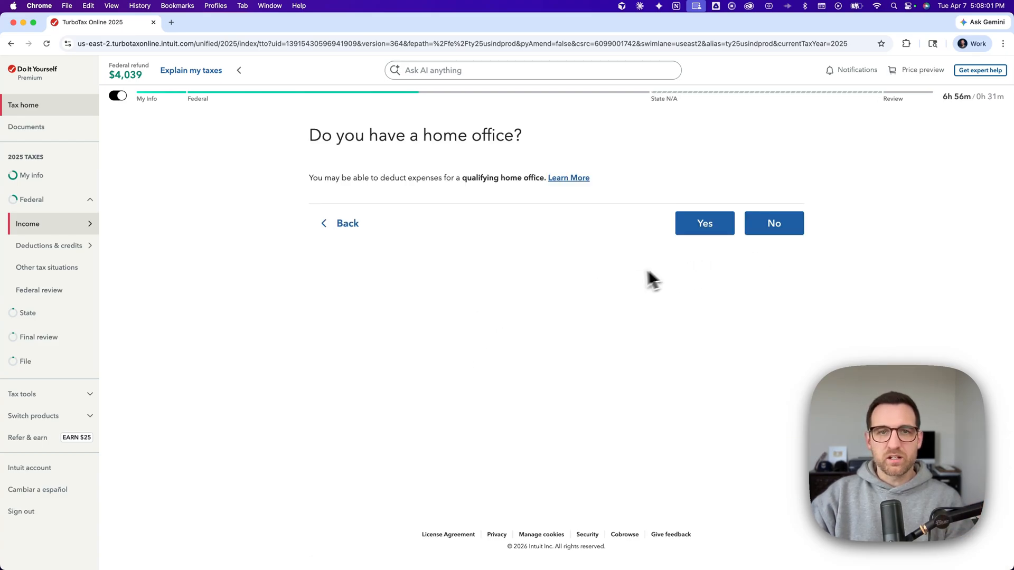
pyautogui.click(702, 221)
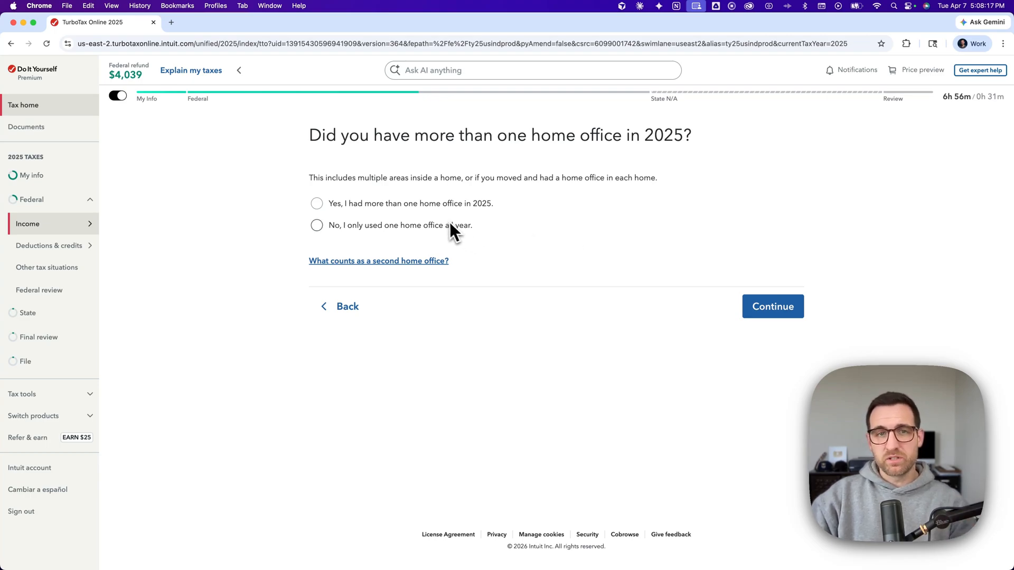
pyautogui.click(428, 226)
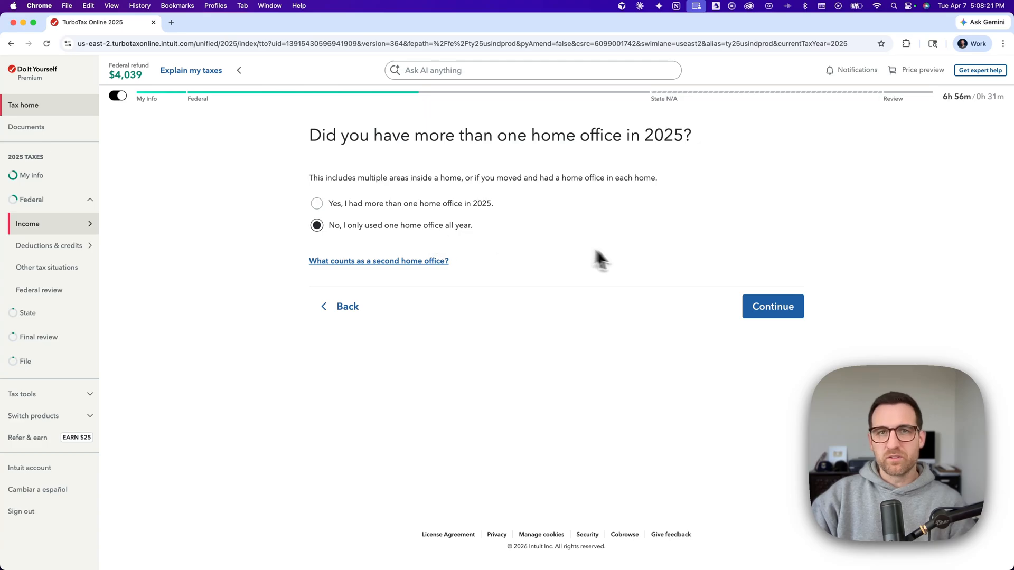
pyautogui.click(763, 307)
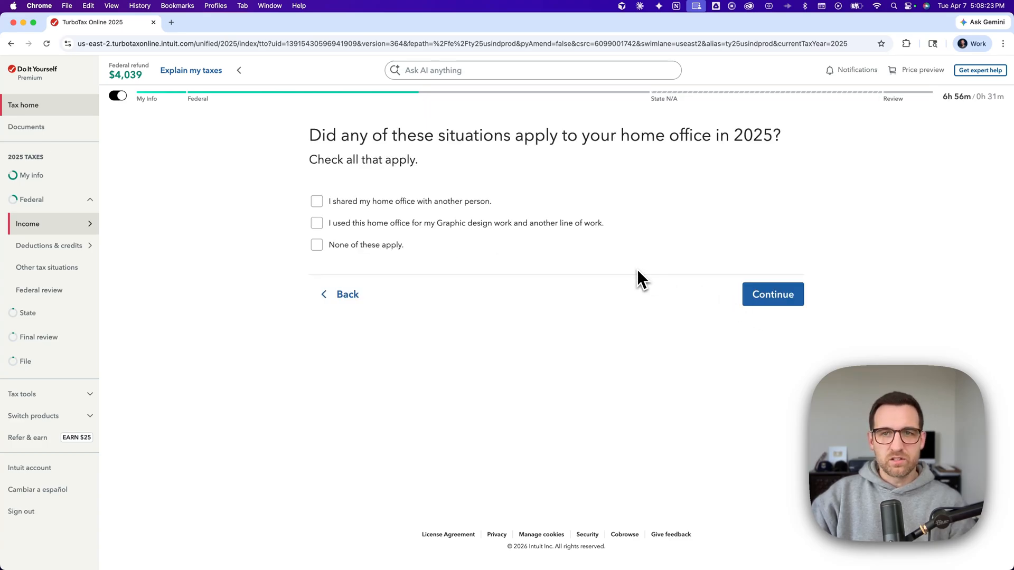
# Mark that none of the listed situations apply and name the home office Home Office.
pyautogui.click(363, 247)
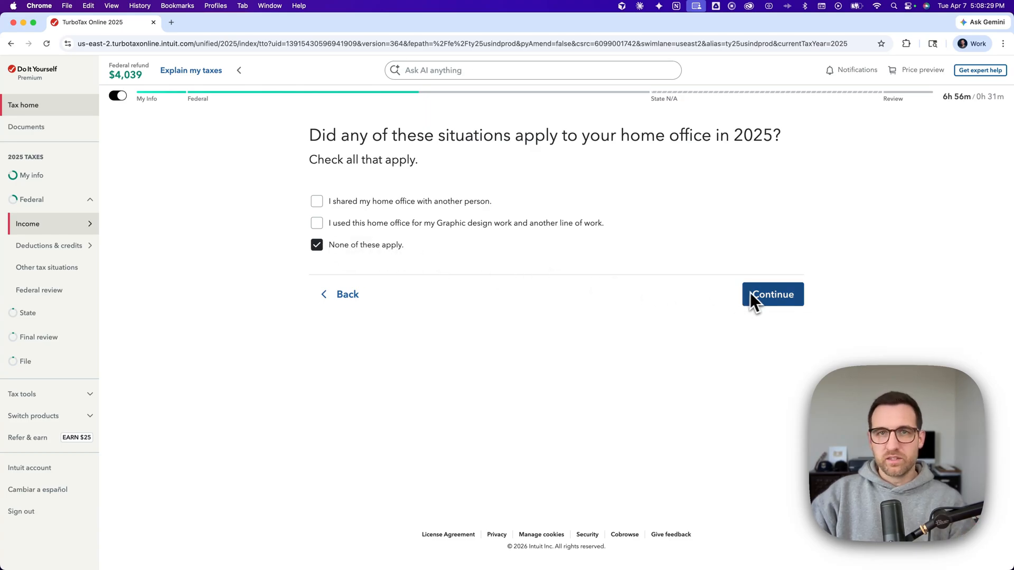
pyautogui.click(787, 295)
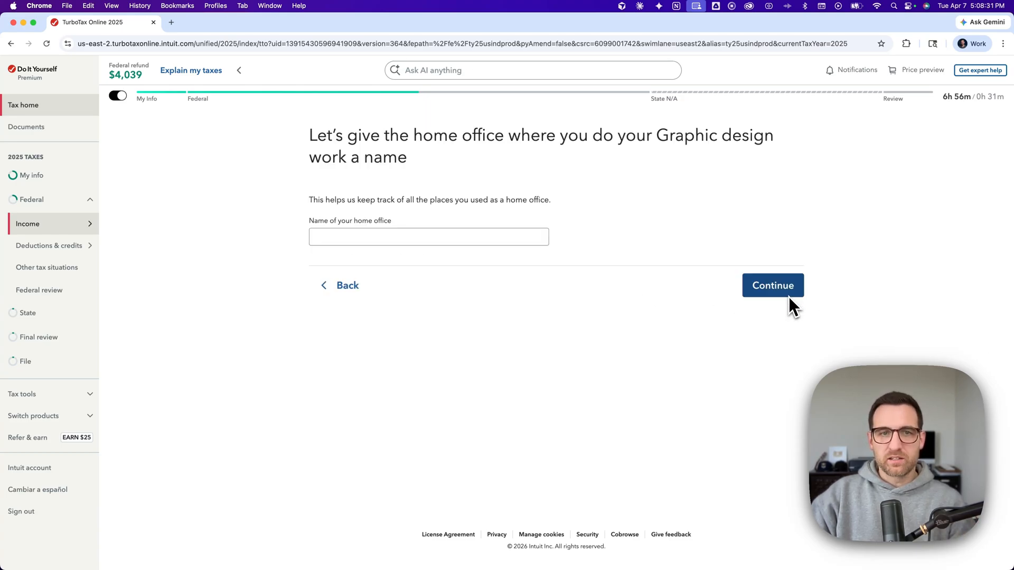
pyautogui.click(503, 243)
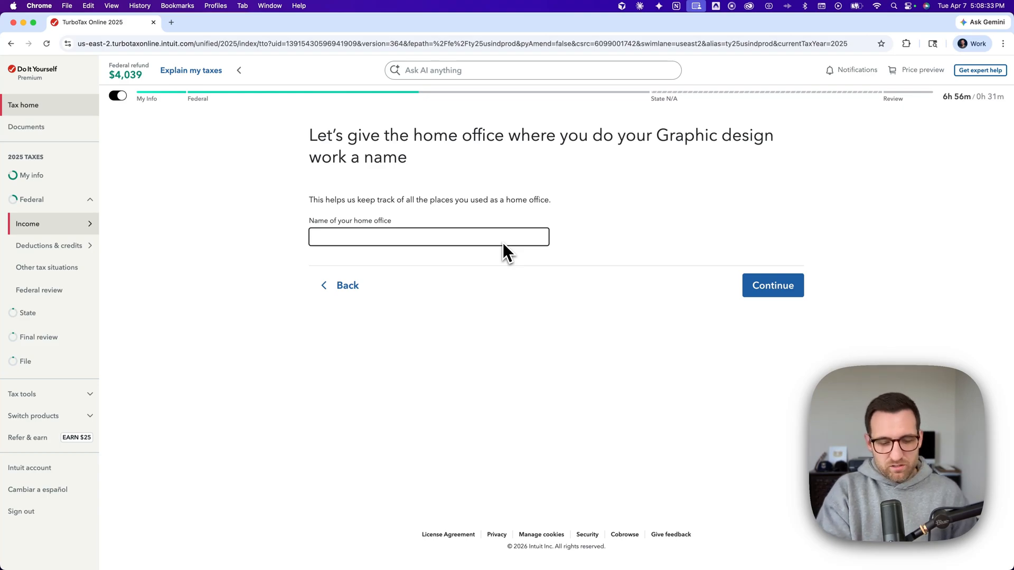
pyautogui.write('Home Office')
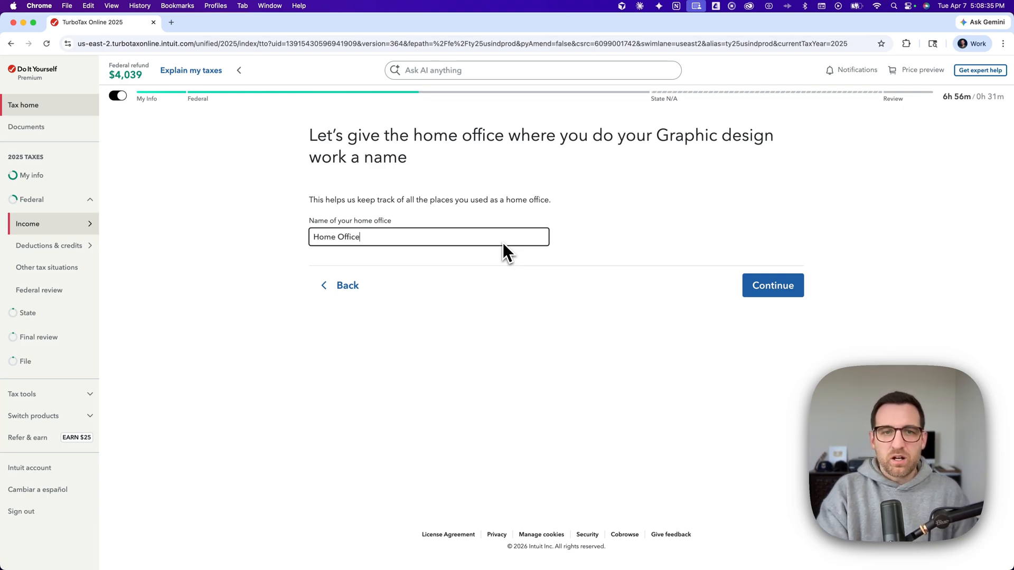
pyautogui.click(767, 291)
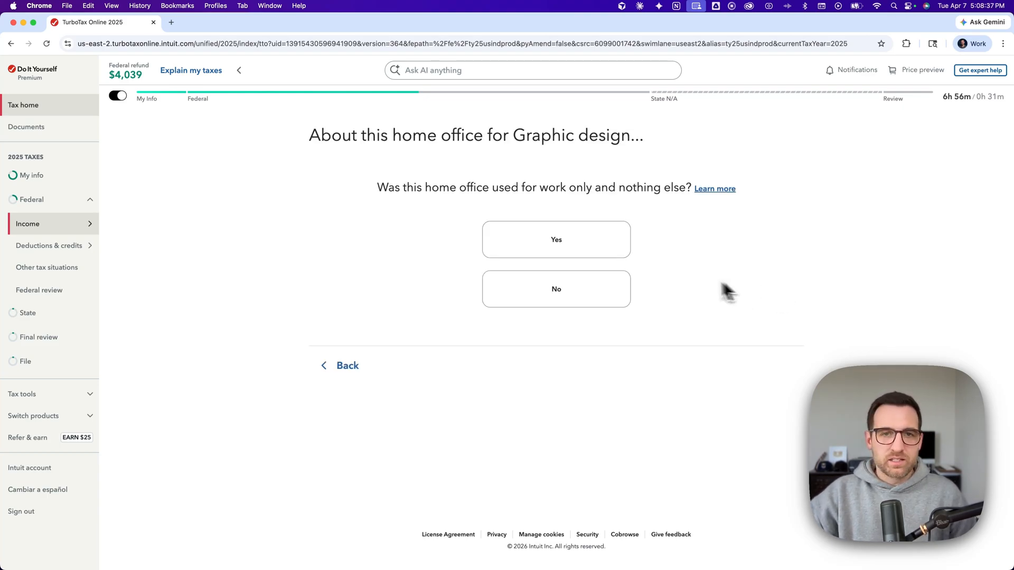
# Answer yes to work-only use, regular use and primary place of work, then continue past the qualification page.
pyautogui.click(576, 239)
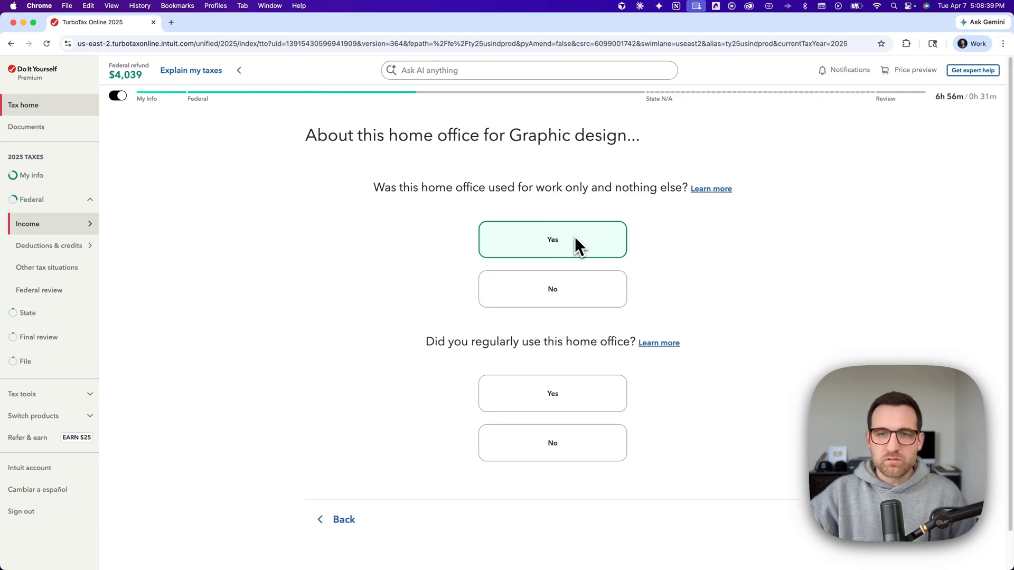
pyautogui.click(562, 402)
pyautogui.scroll(-2, 715, 328)
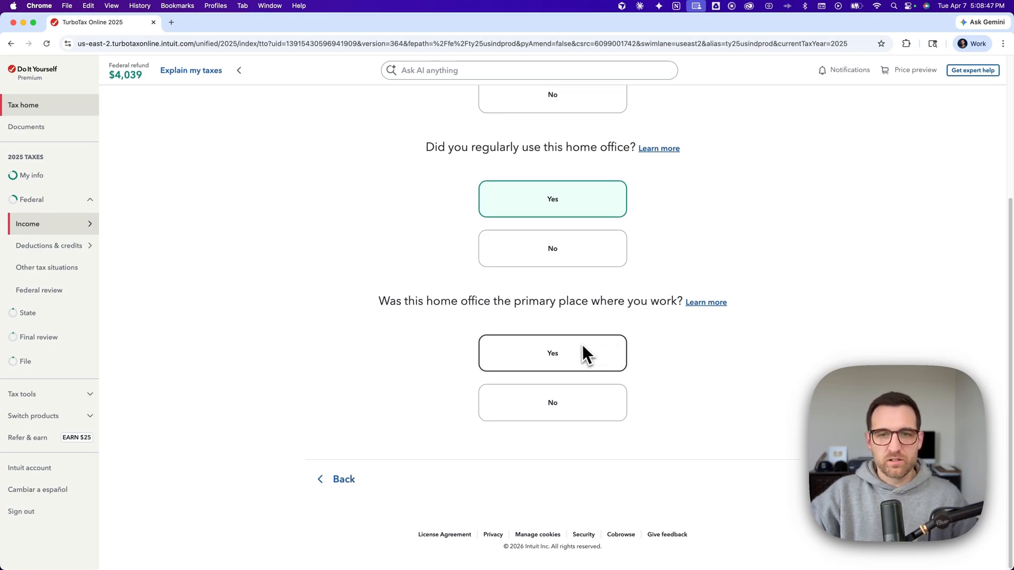
pyautogui.click(557, 351)
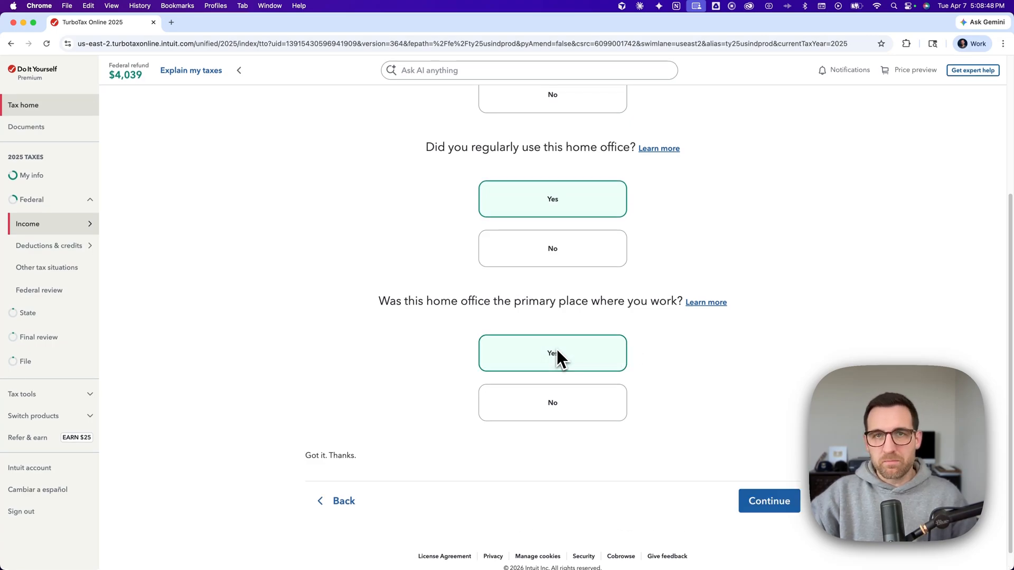
pyautogui.click(766, 500)
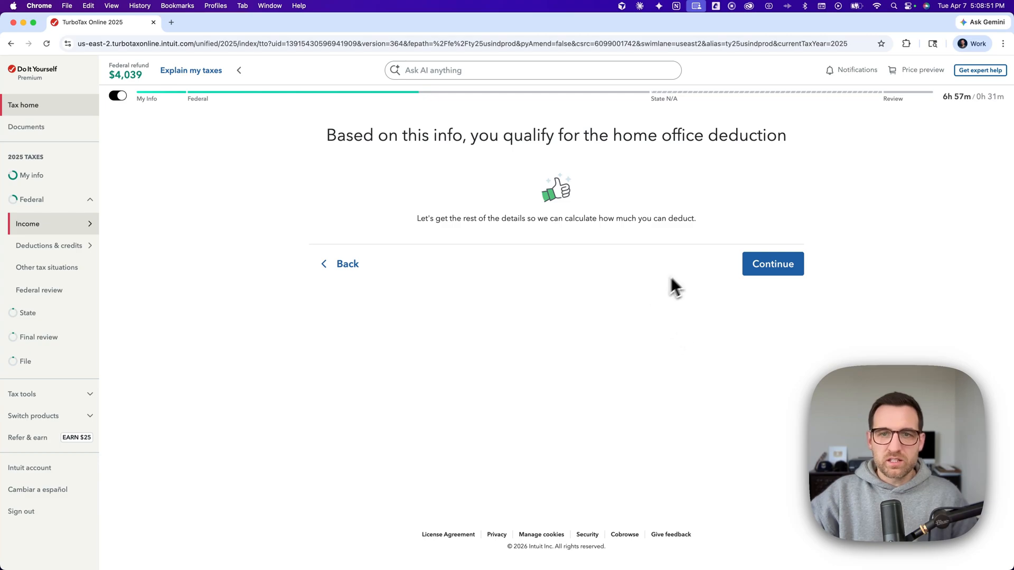
pyautogui.click(764, 265)
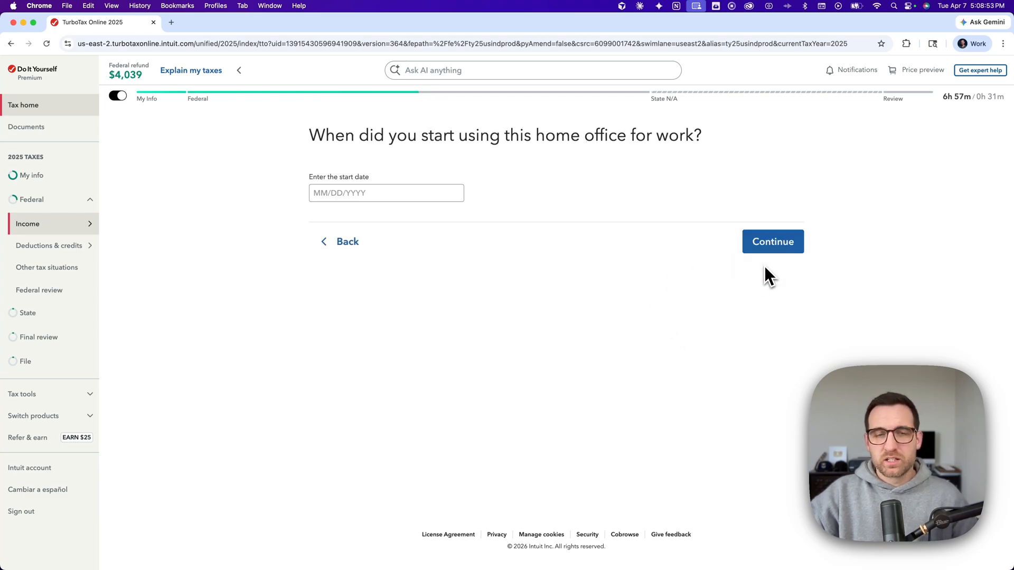
# Try to set the home office start date to the suggested 04/01/2024.
pyautogui.click(417, 192)
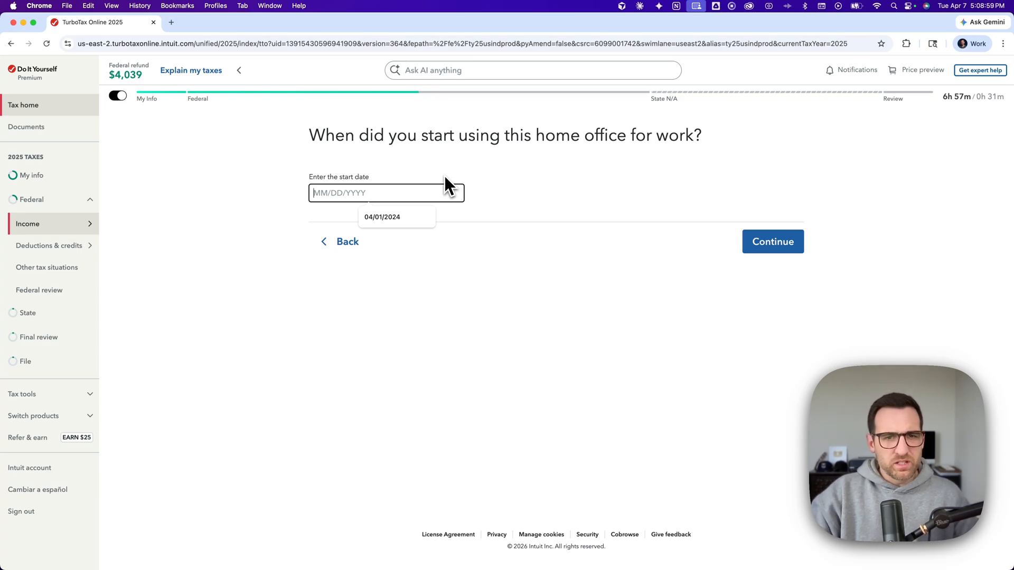
pyautogui.click(386, 219)
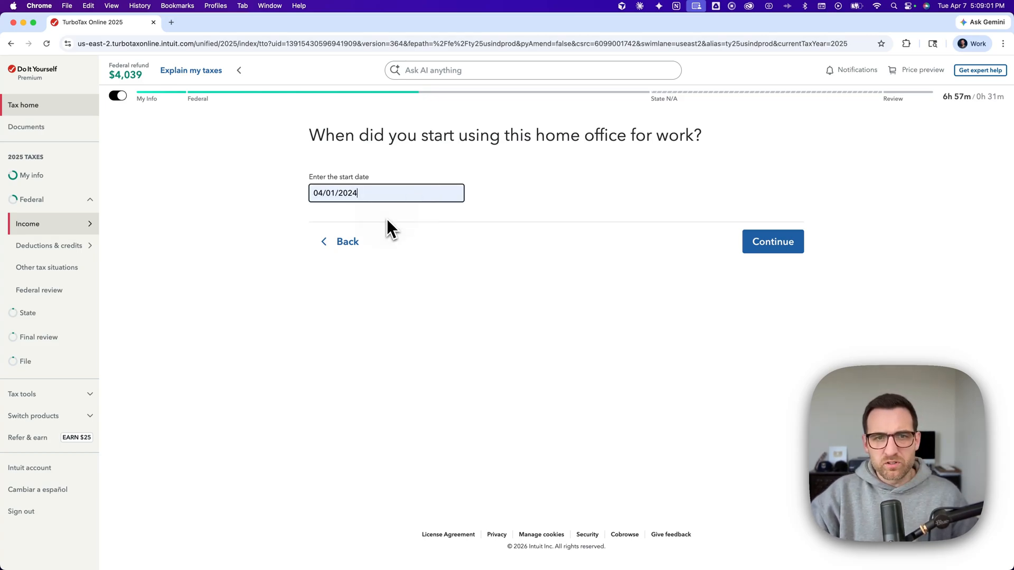
pyautogui.click(758, 242)
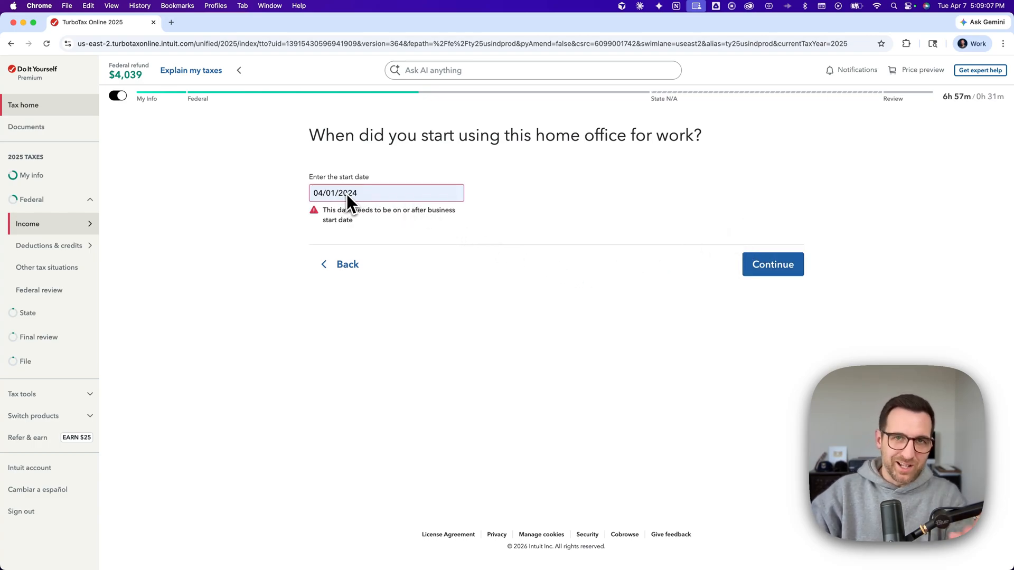
# Change the home office start date to 01/01/2025 and continue.
pyautogui.doubleClick(322, 193)
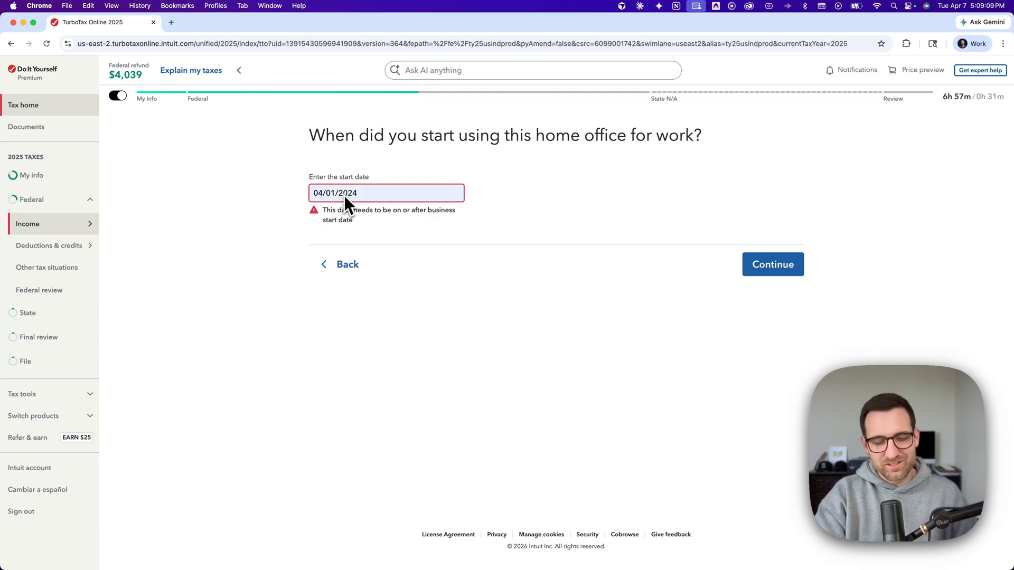
pyautogui.write('01')
pyautogui.click(383, 198)
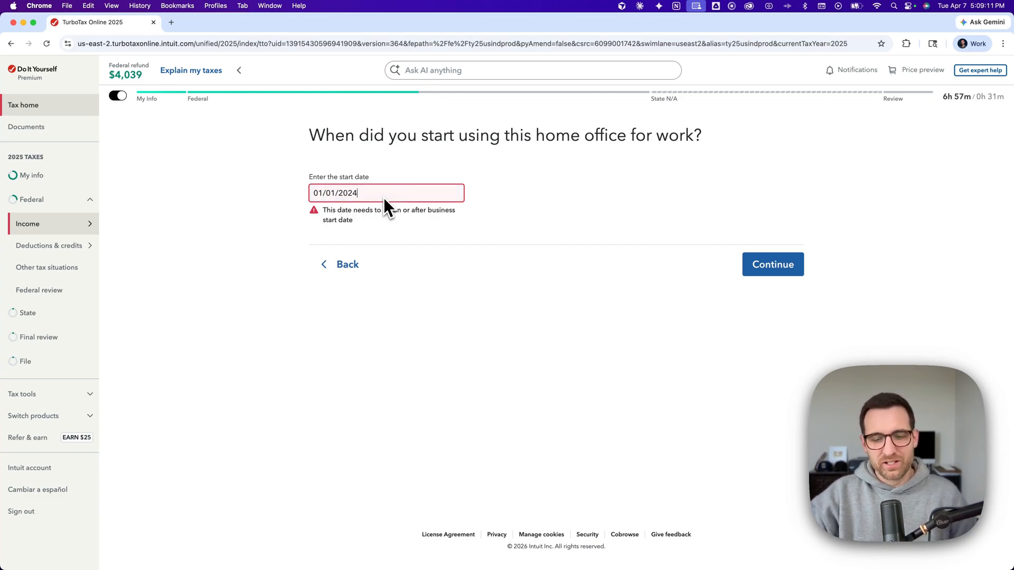
pyautogui.press('BackSpace')
pyautogui.write('6')
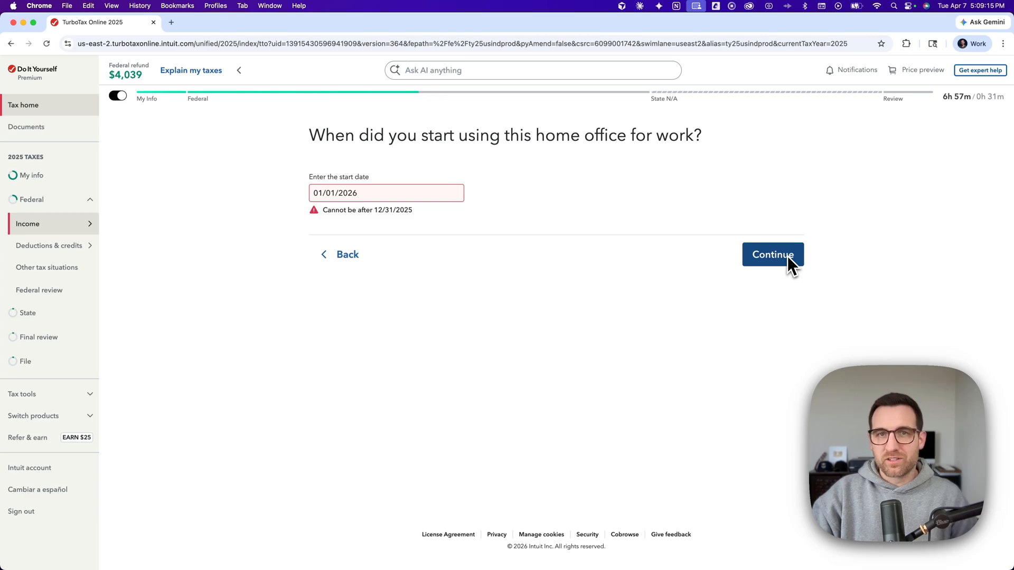
pyautogui.click(361, 194)
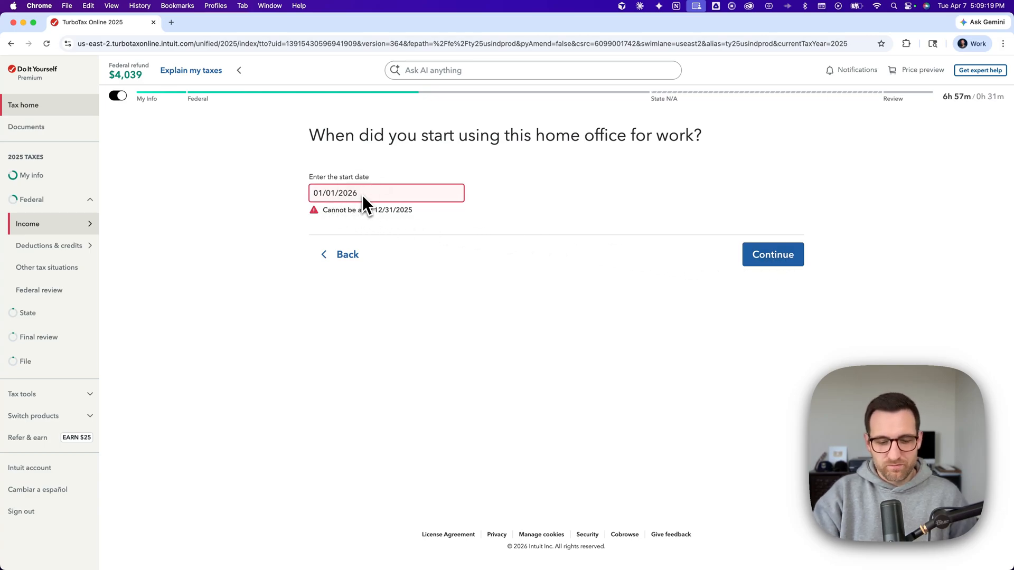
pyautogui.press('BackSpace')
pyautogui.write('5')
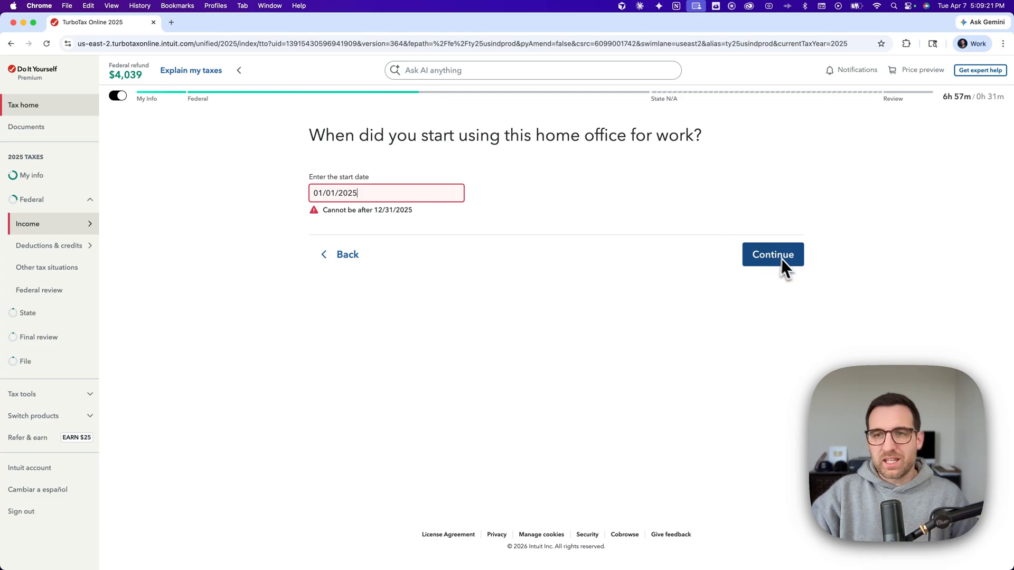
pyautogui.click(781, 258)
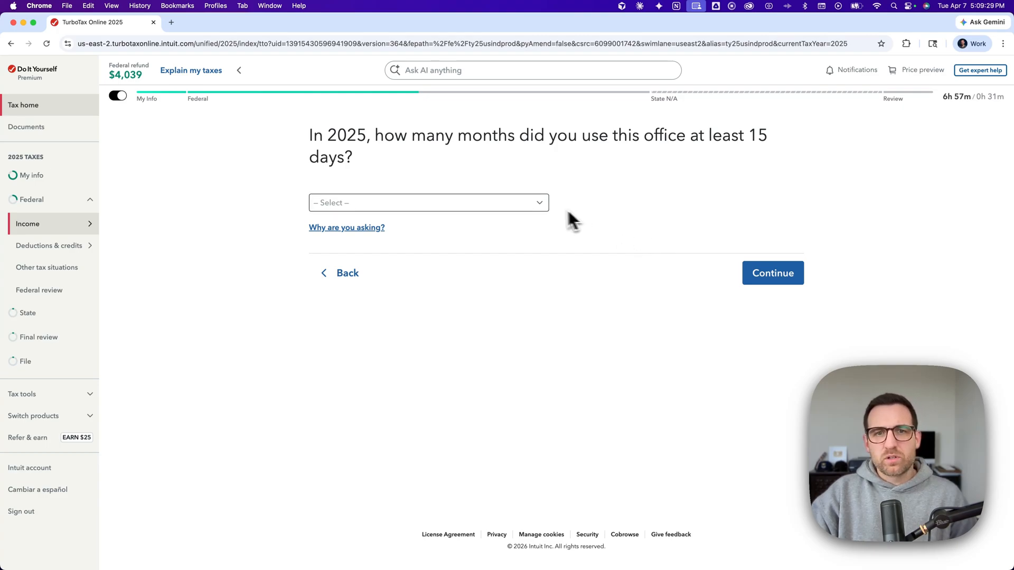
# Select 12 months of office use in 2025 and continue.
pyautogui.click(539, 205)
pyautogui.click(515, 220)
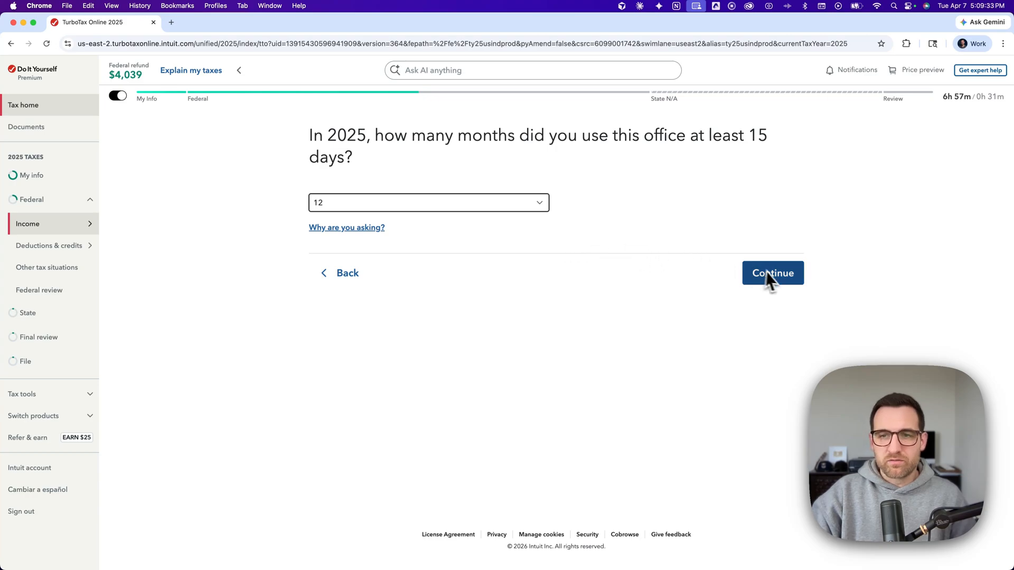
pyautogui.click(780, 275)
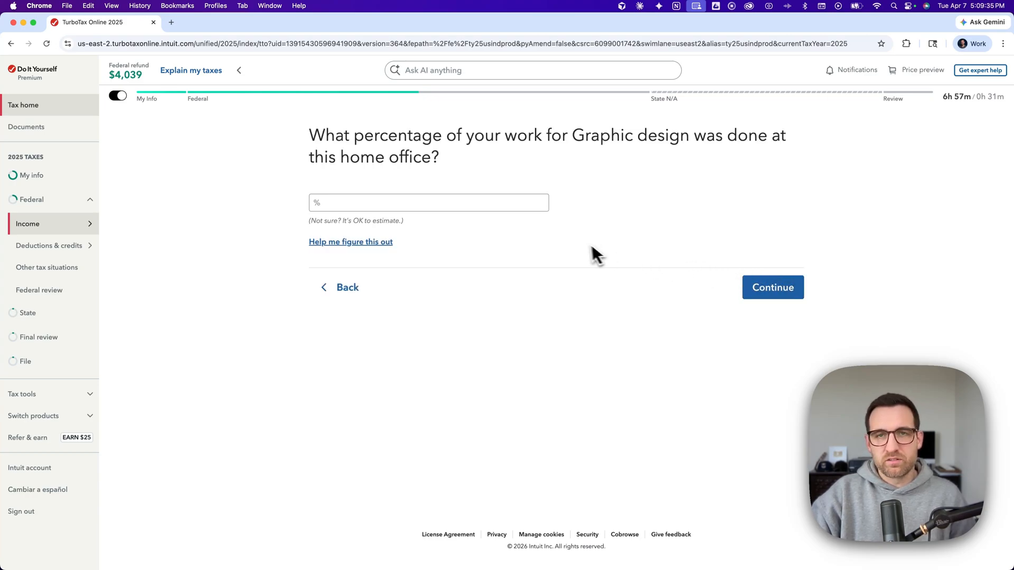
# Enter 100% as the share of Graphic design work done at the home office and continue.
pyautogui.click(495, 204)
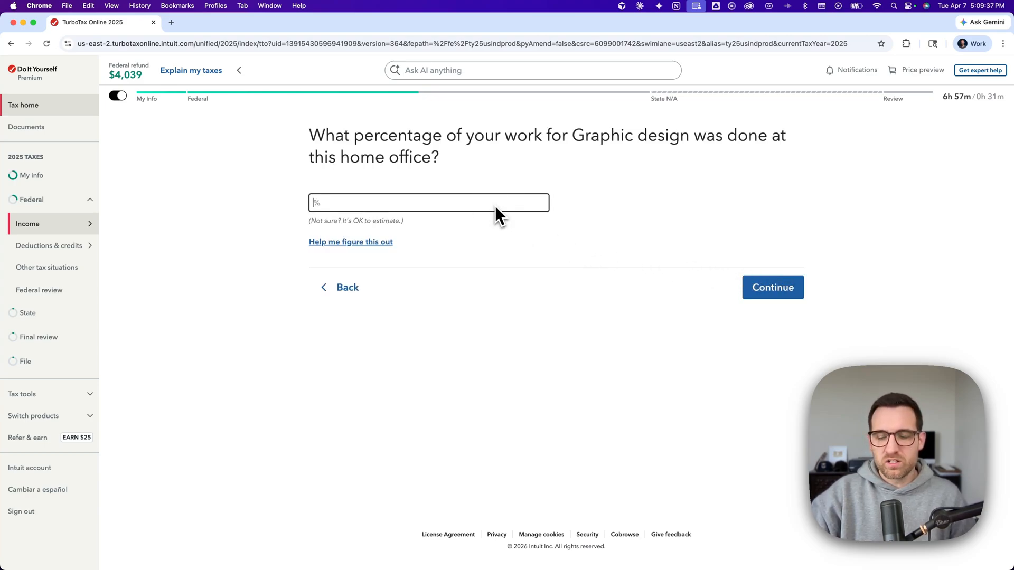
pyautogui.write('100')
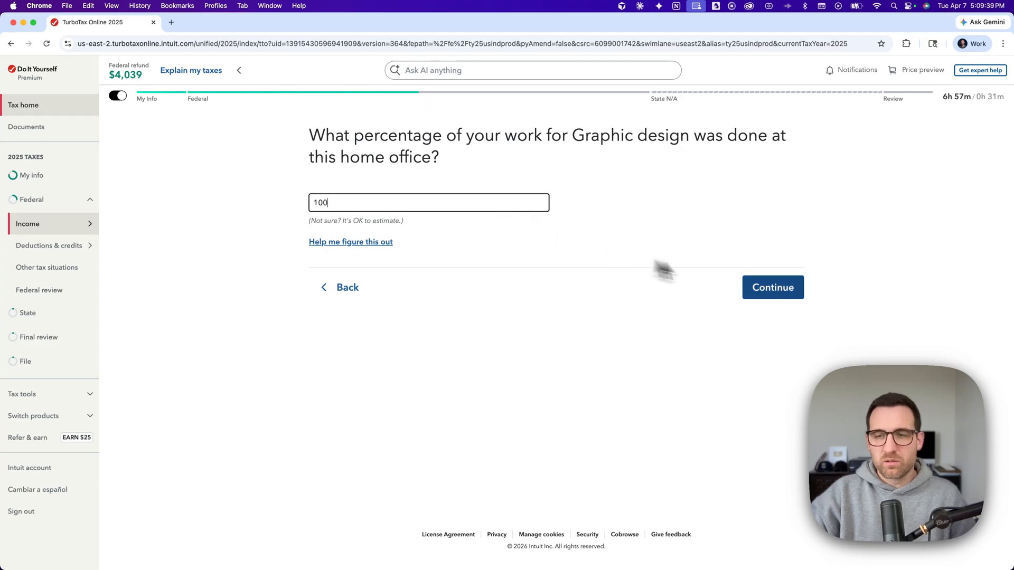
pyautogui.click(780, 288)
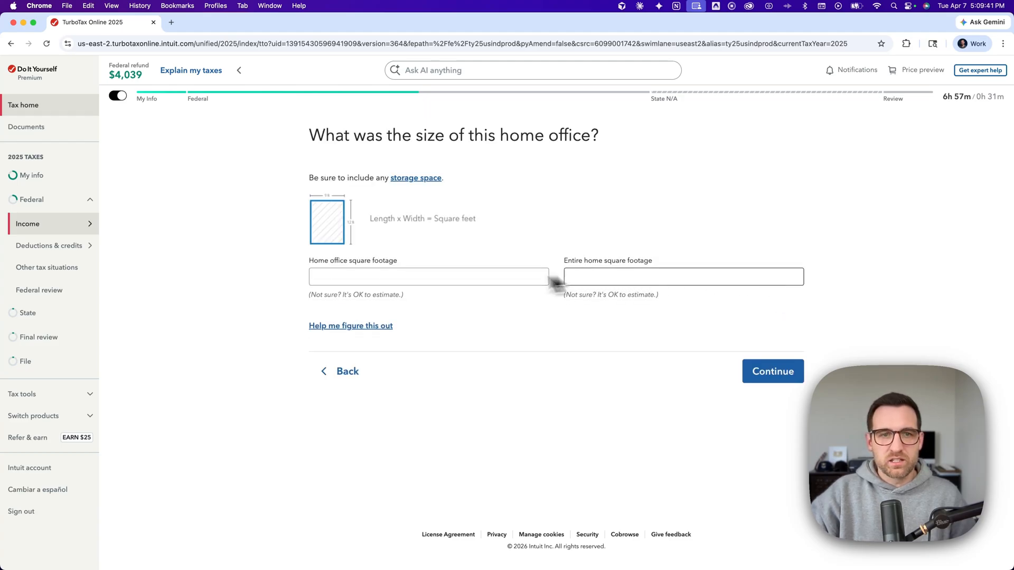
# Enter 120 square feet for the home office and 200 for the entire home, then continue.
pyautogui.click(455, 277)
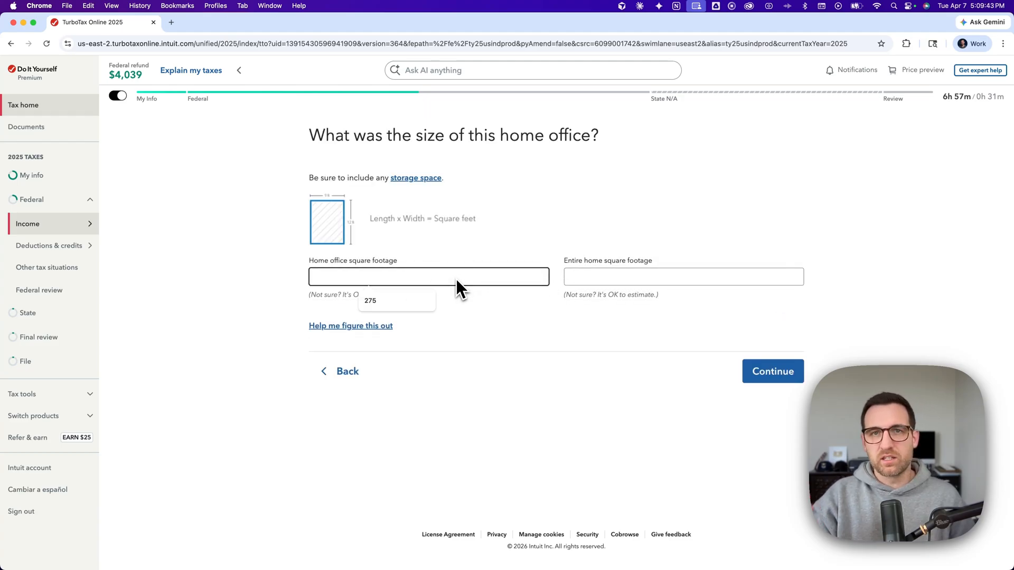
pyautogui.click(480, 252)
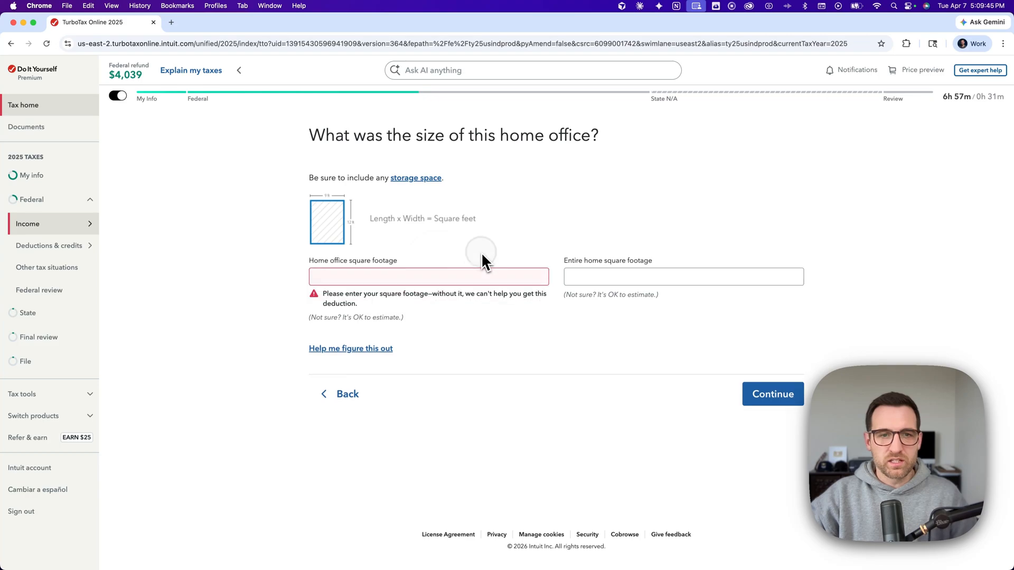
pyautogui.click(508, 277)
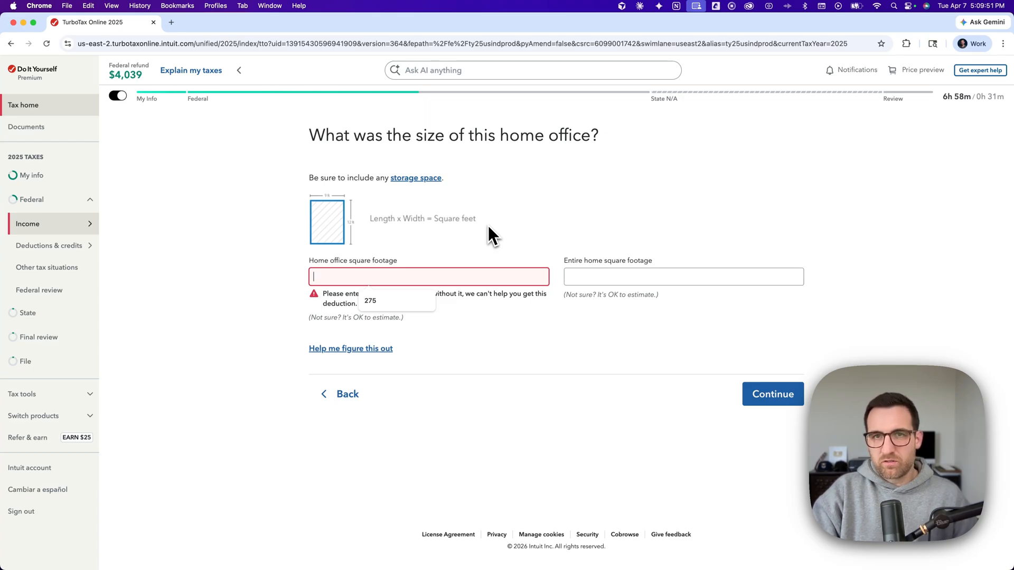
pyautogui.write('120')
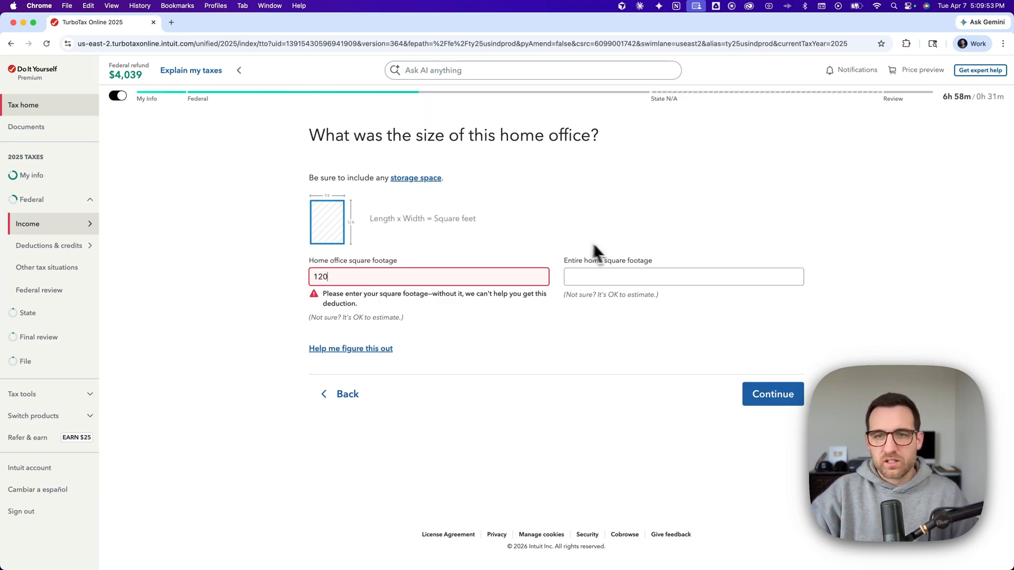
pyautogui.click(605, 273)
pyautogui.write('2000')
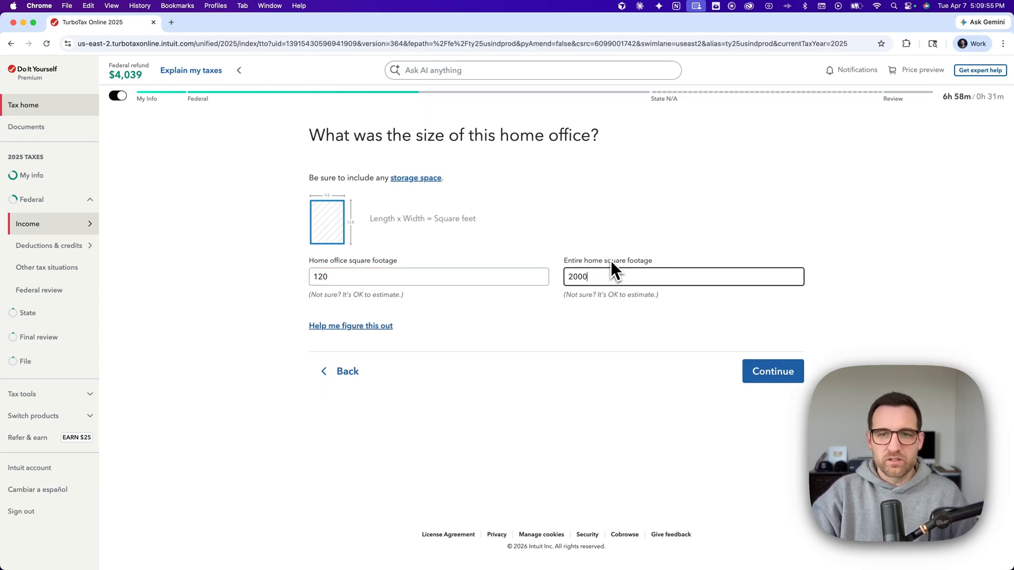
pyautogui.click(786, 364)
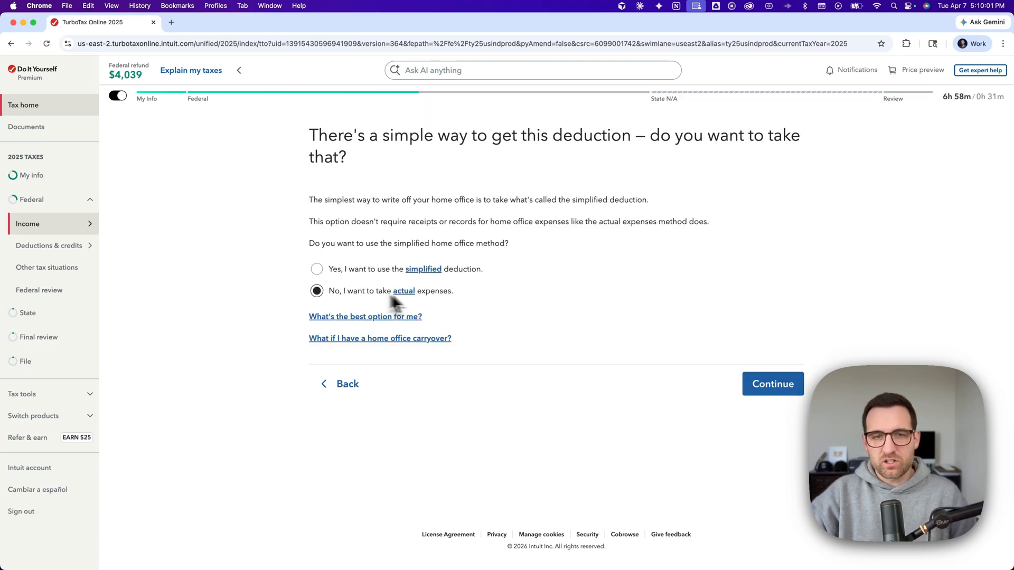
# Choose the simplified home office deduction and continue past the income info page.
pyautogui.click(355, 270)
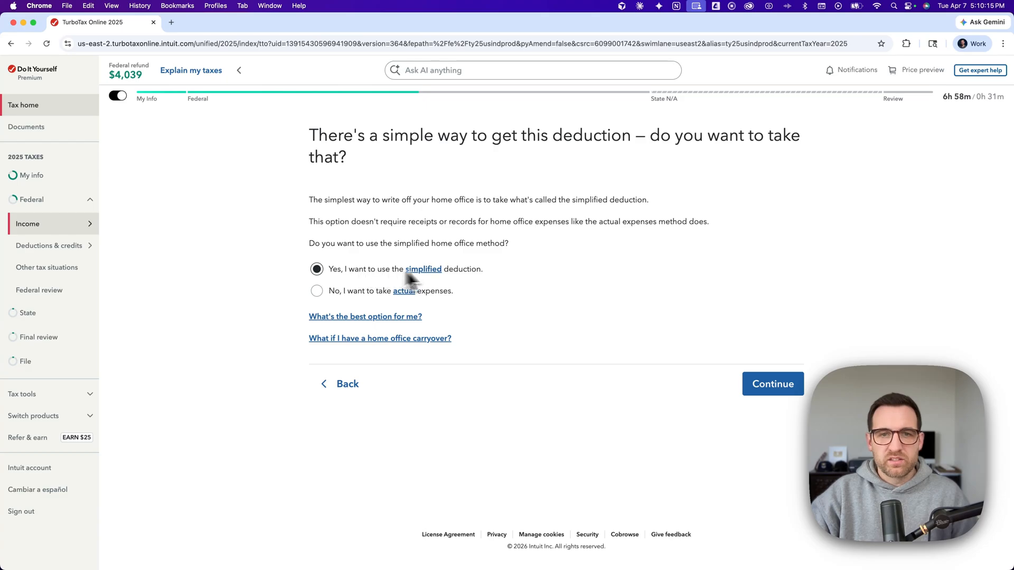
pyautogui.click(784, 388)
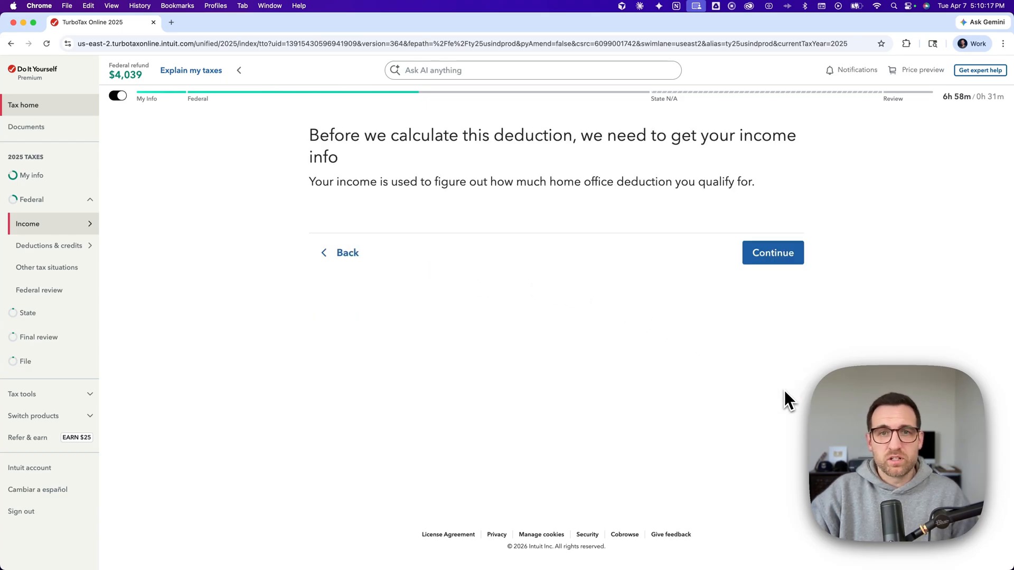
pyautogui.click(766, 253)
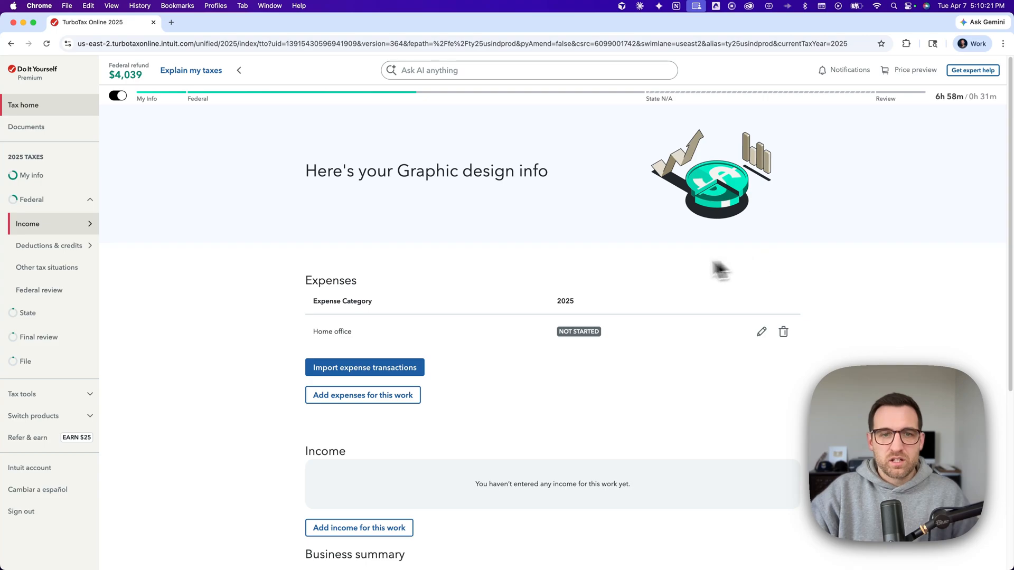